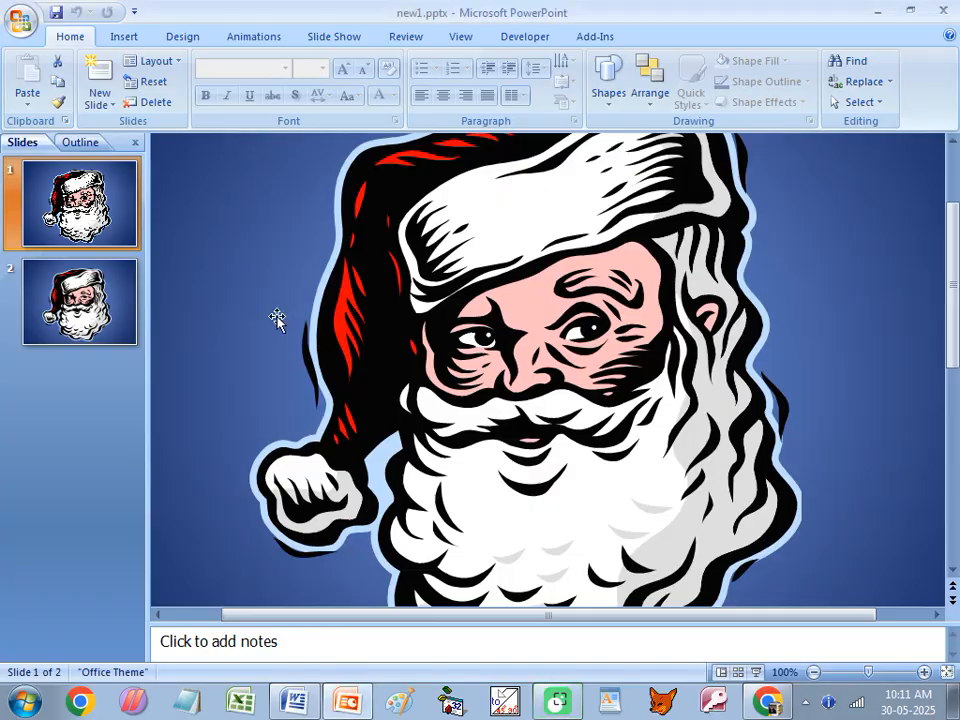
- Play the slide show from the first slide and exit it on the second slide
key(F5)
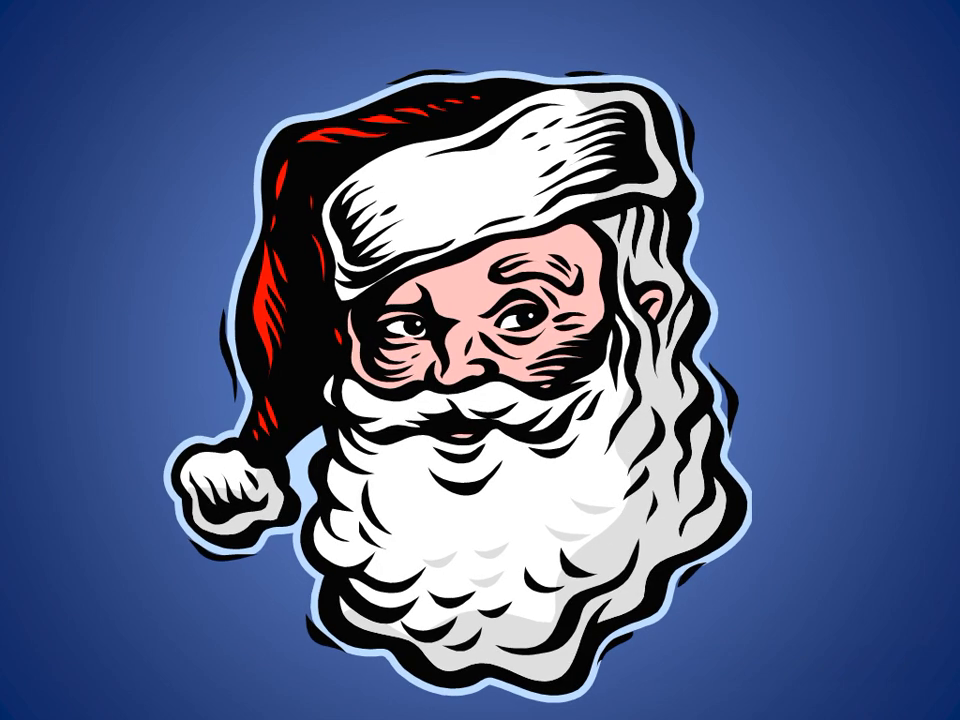
key(Escape)
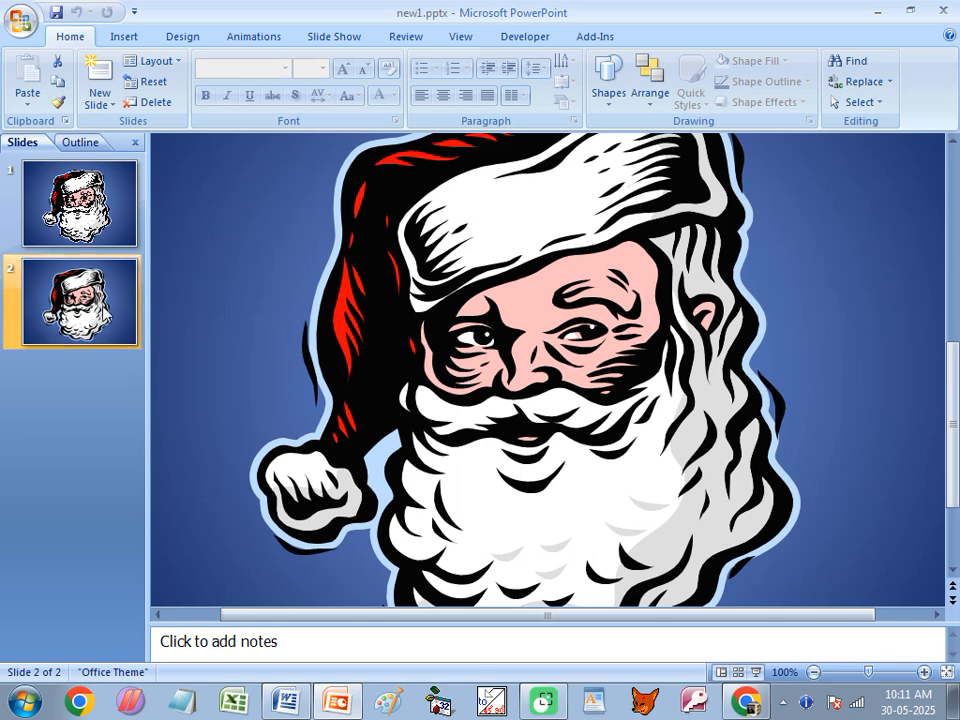
- Delete slide 2 and remove the Santa picture from slide 1, leaving only the blue background
key(Delete)
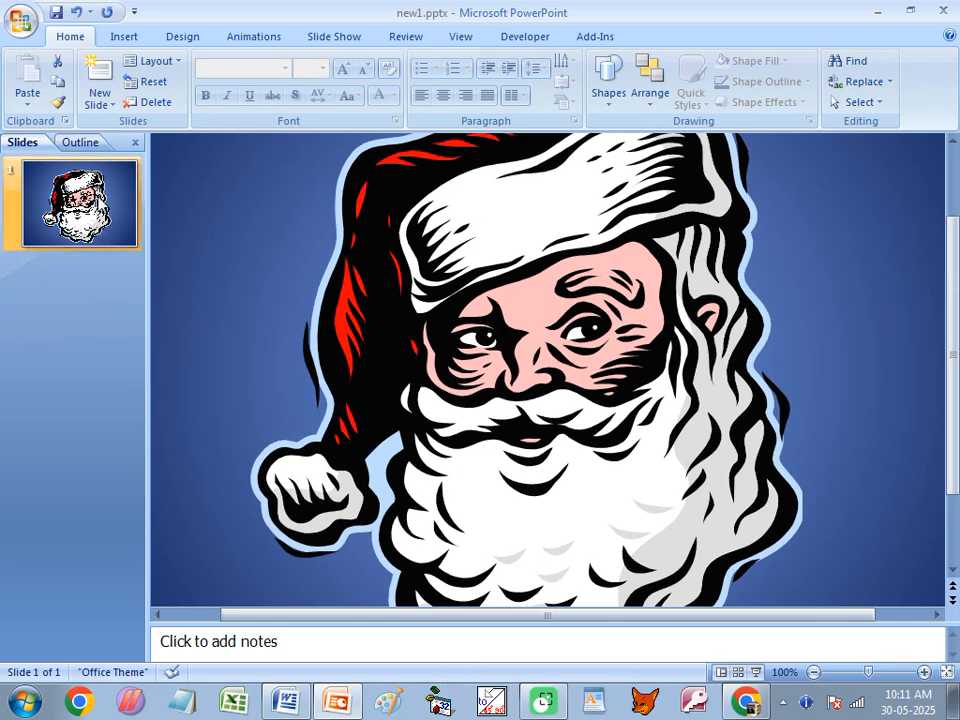
click(582, 357)
key(Delete)
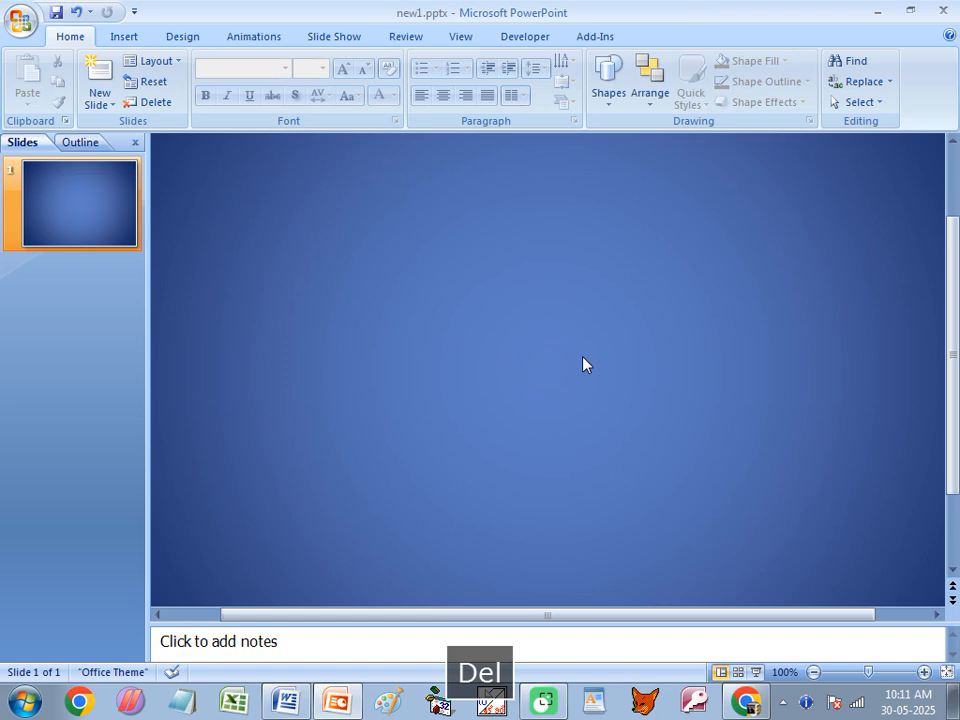
scroll(481, 349, down, 1)
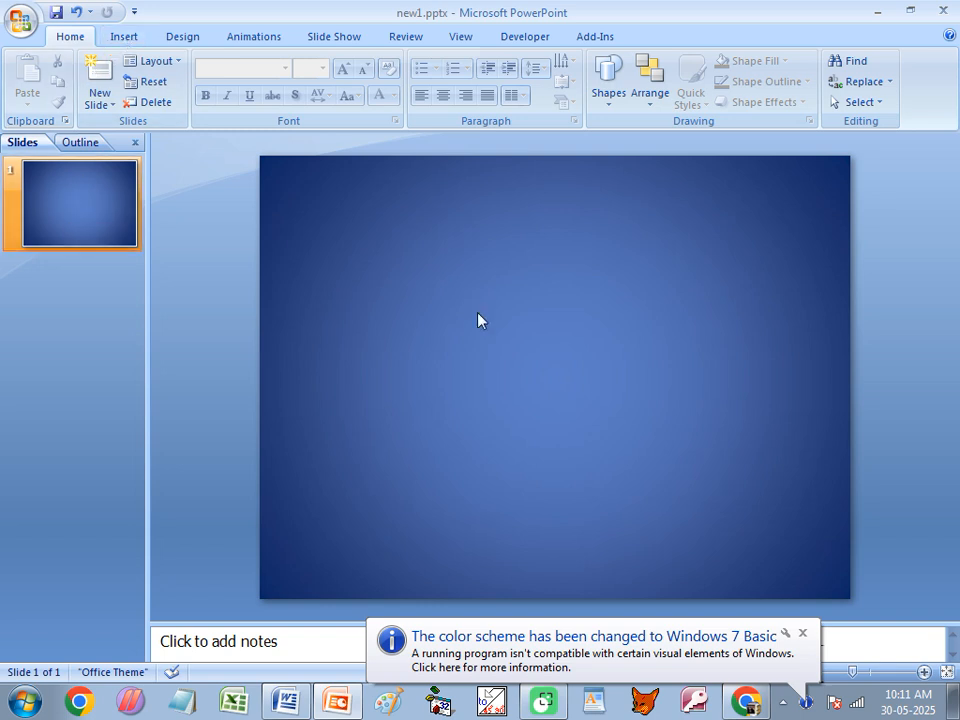
click(187, 39)
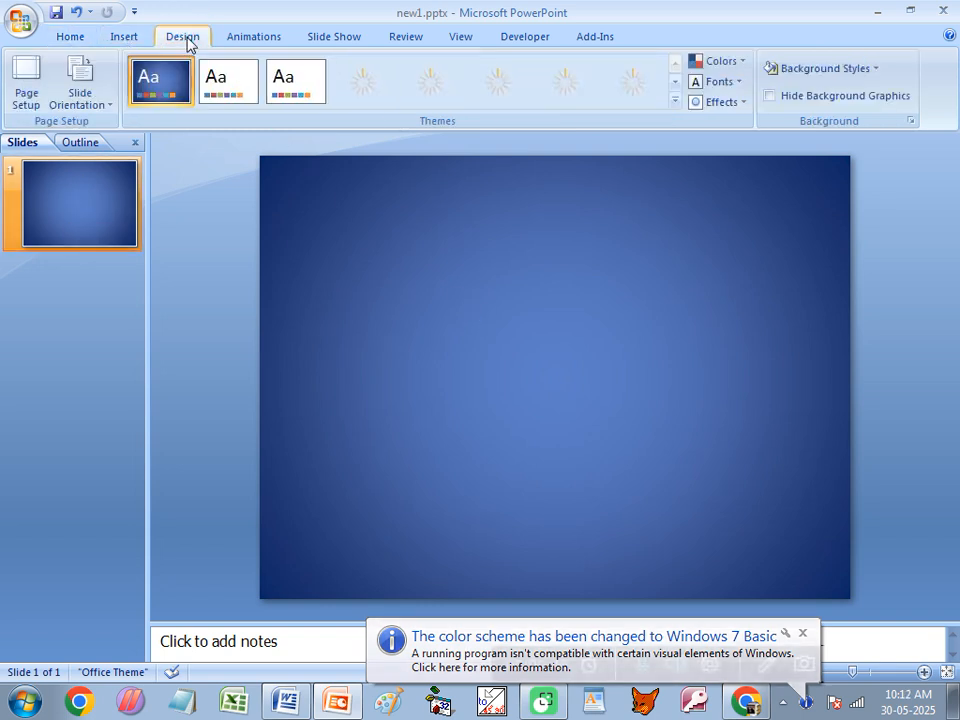
click(816, 69)
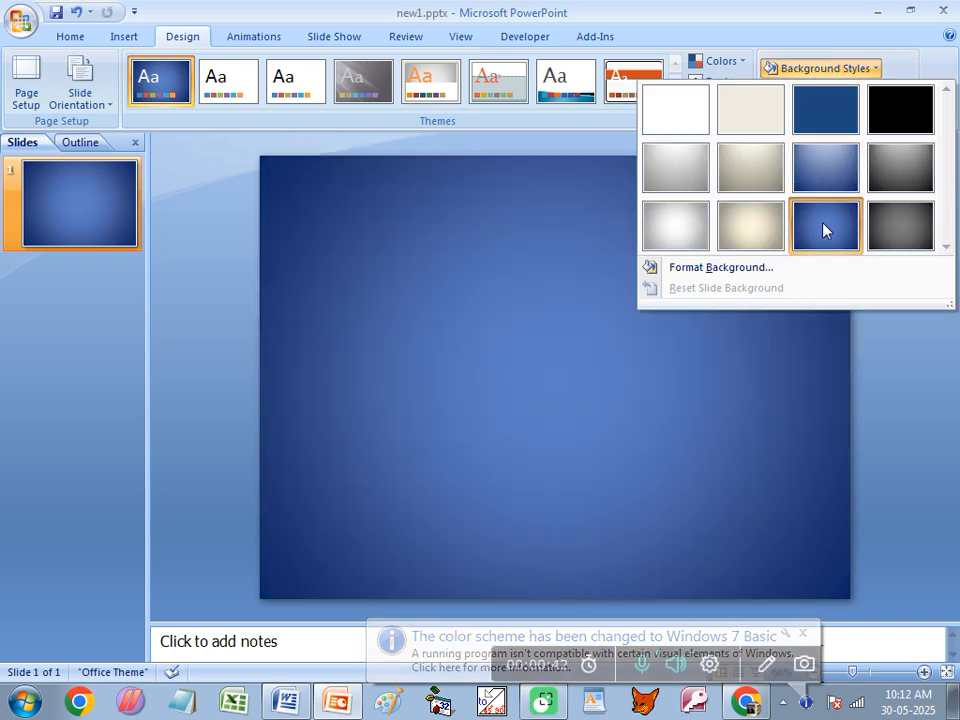
click(530, 423)
- List all available clip art and insert the Santa Claus image onto the slide
click(124, 36)
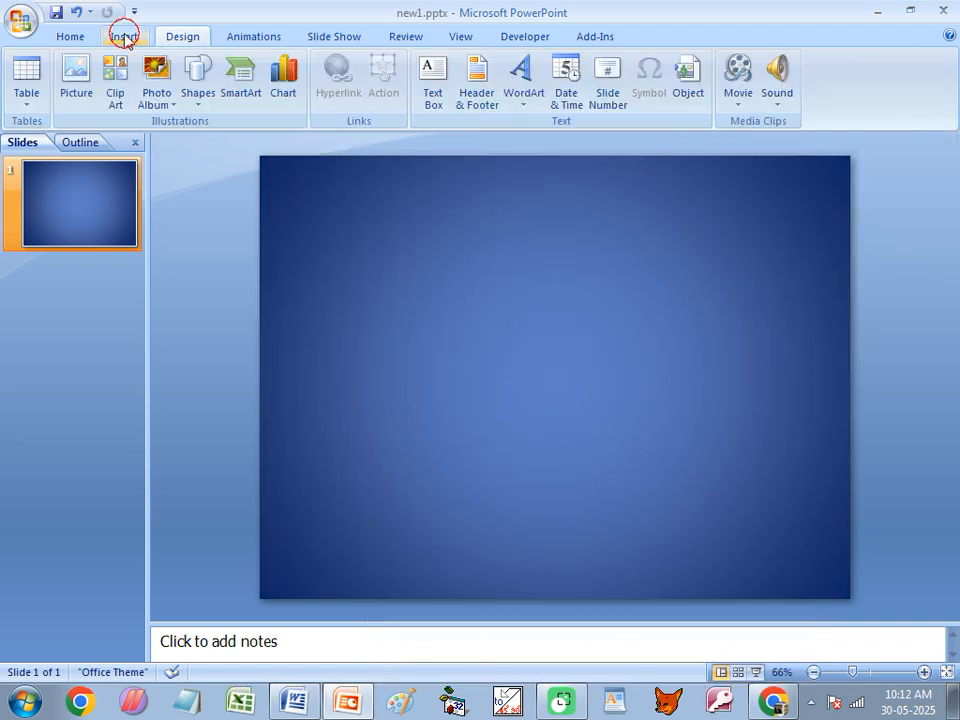
click(113, 88)
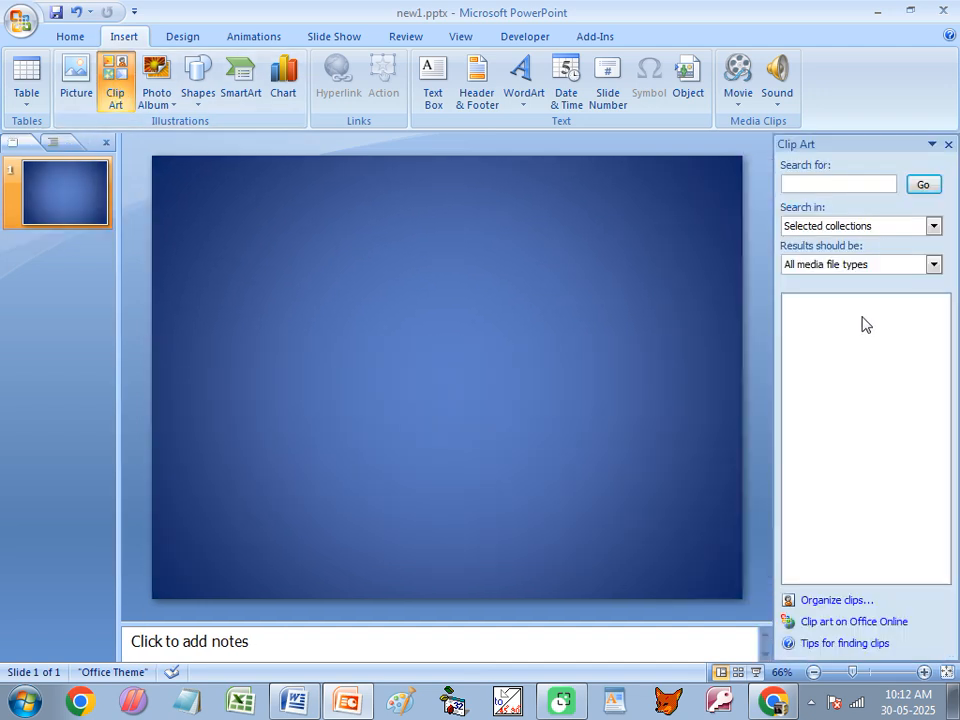
click(923, 185)
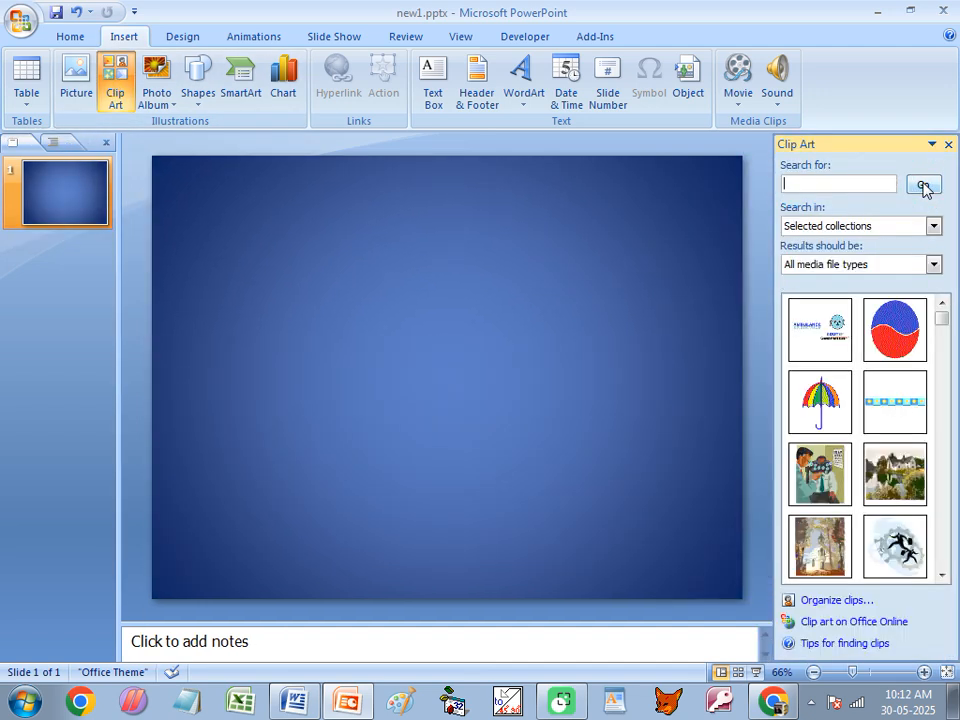
drag(942, 576, 943, 576)
click(942, 576)
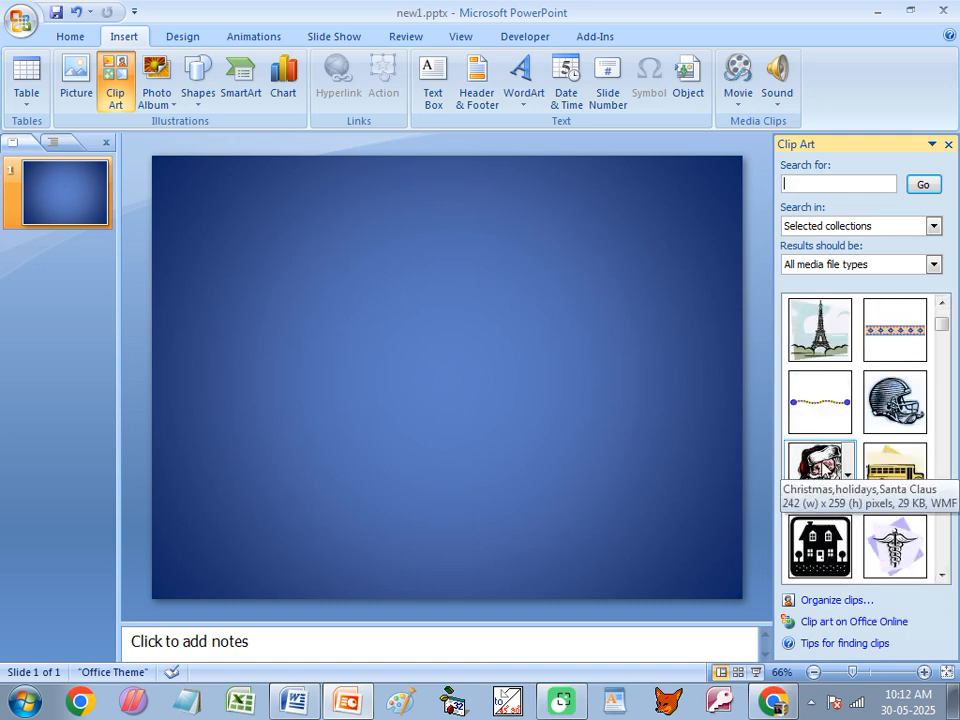
click(820, 474)
- Enlarge the Santa picture to about 7.15" high by 6.67" wide and reposition it near the slide's centre
drag(503, 317, 639, 223)
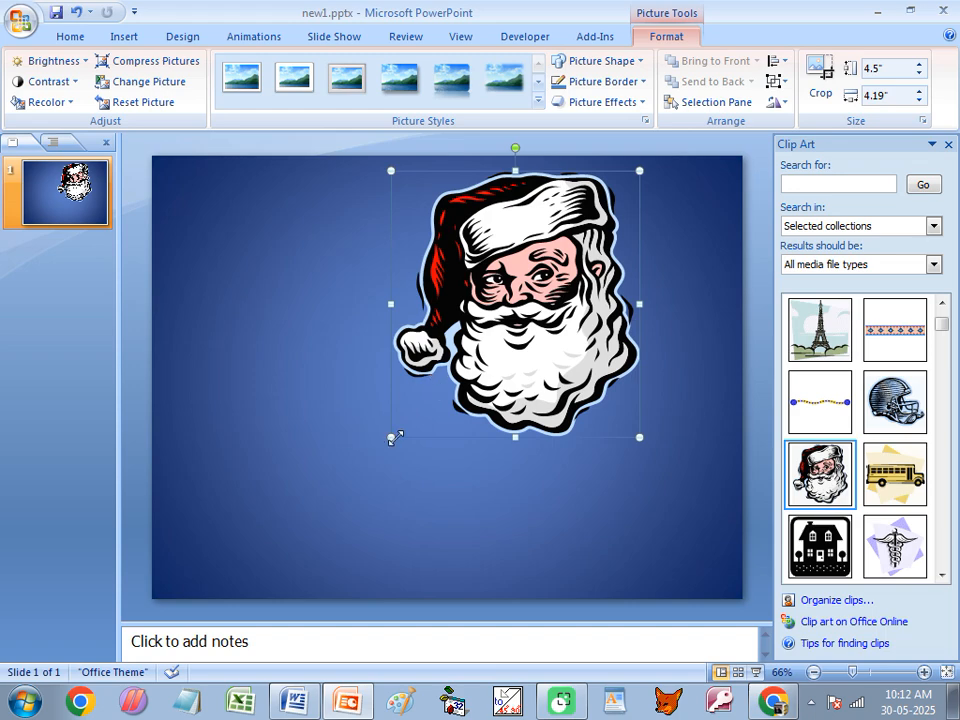
drag(391, 437, 245, 592)
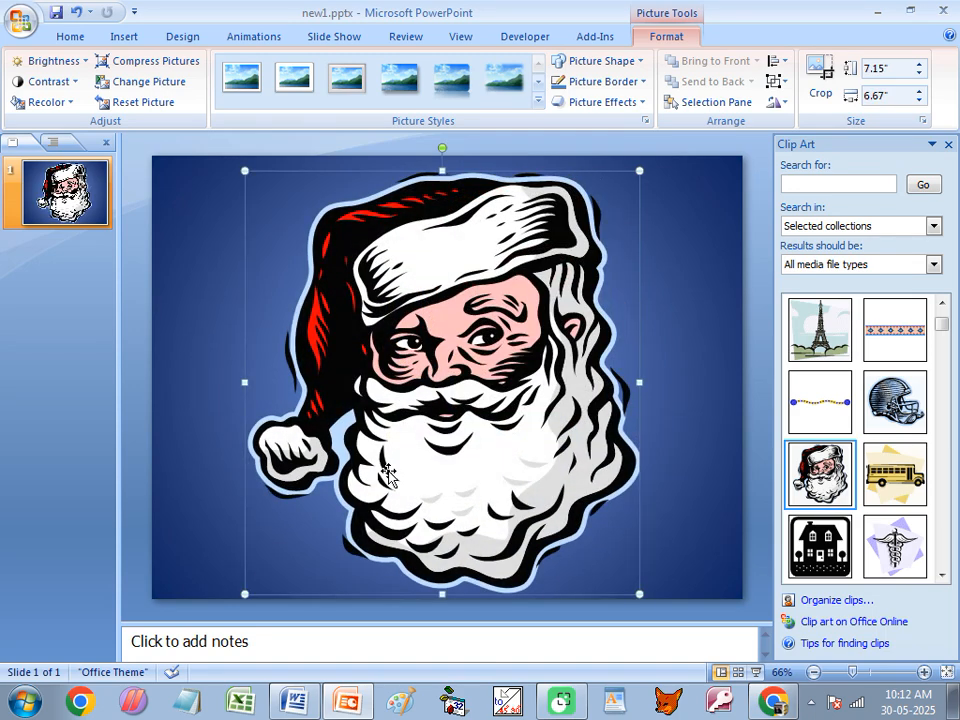
drag(443, 426, 423, 430)
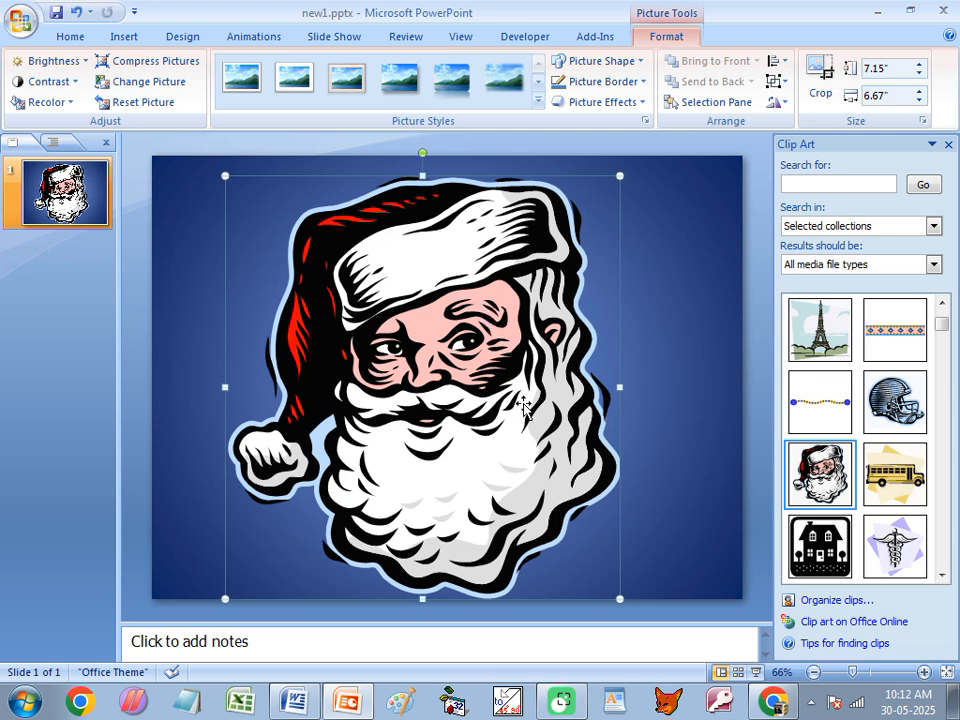
- Ungroup the Santa picture, accept converting it to a Microsoft Office drawing object, and close the Clip Art pane
right_click(458, 316)
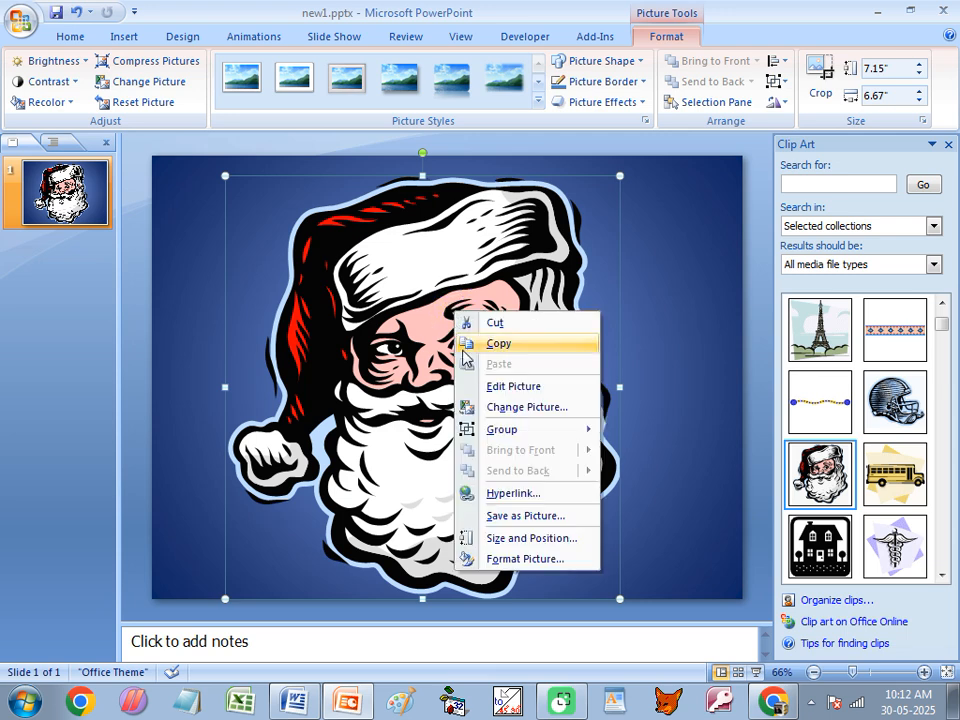
mouse_move(560, 430)
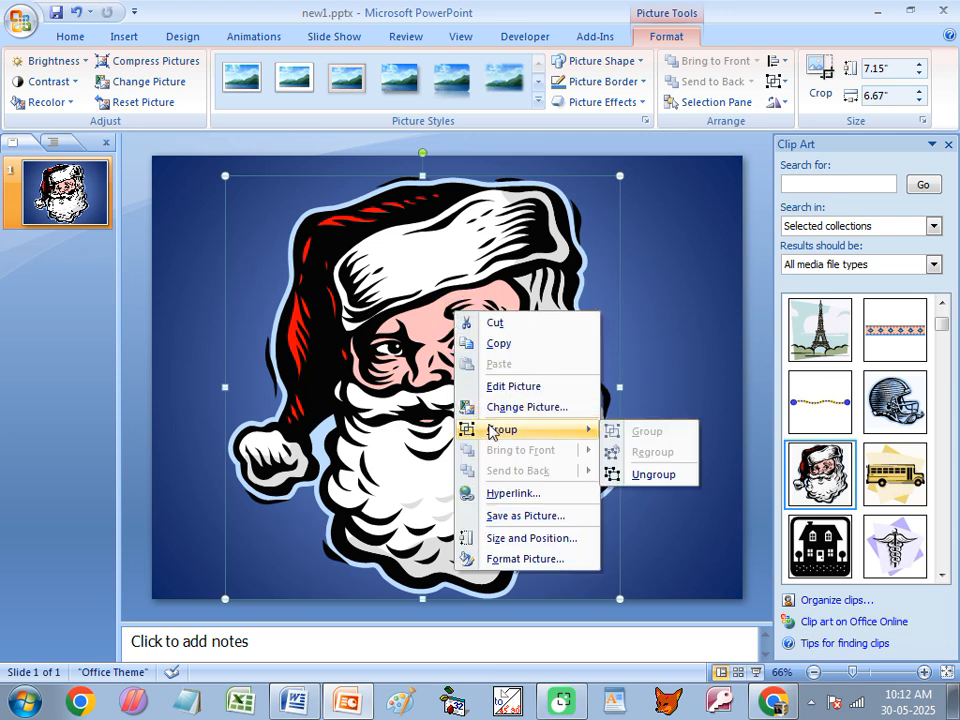
click(630, 476)
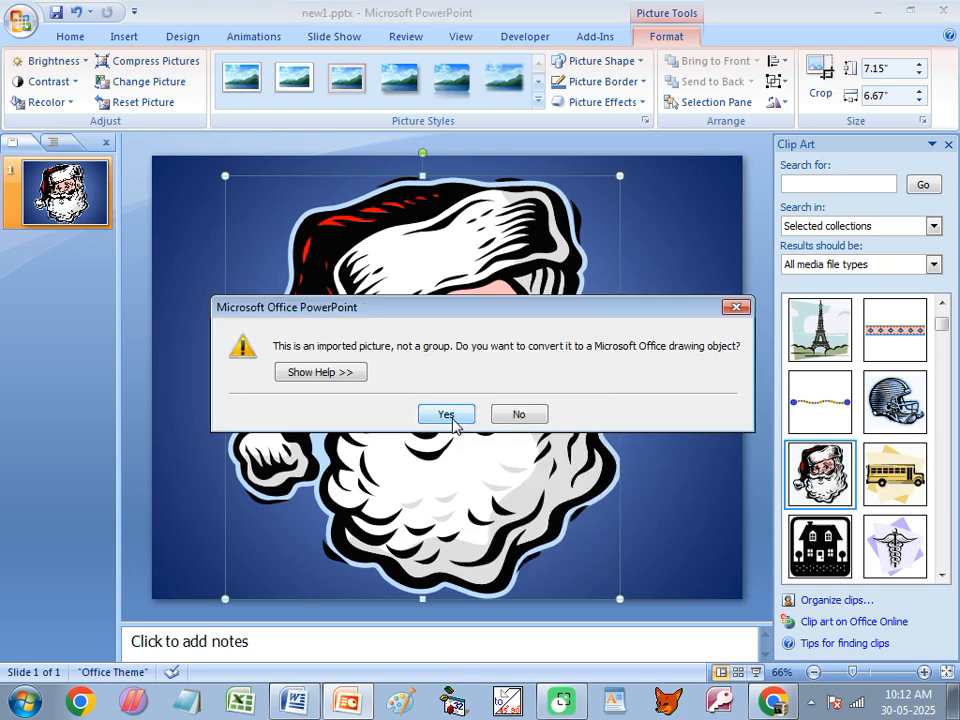
click(452, 418)
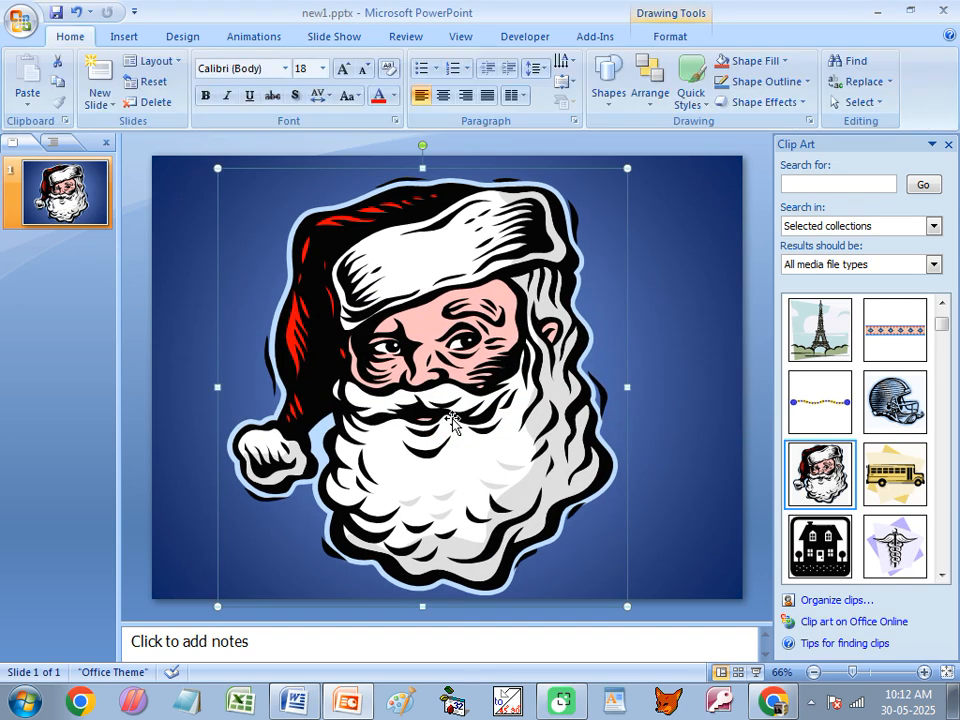
click(948, 144)
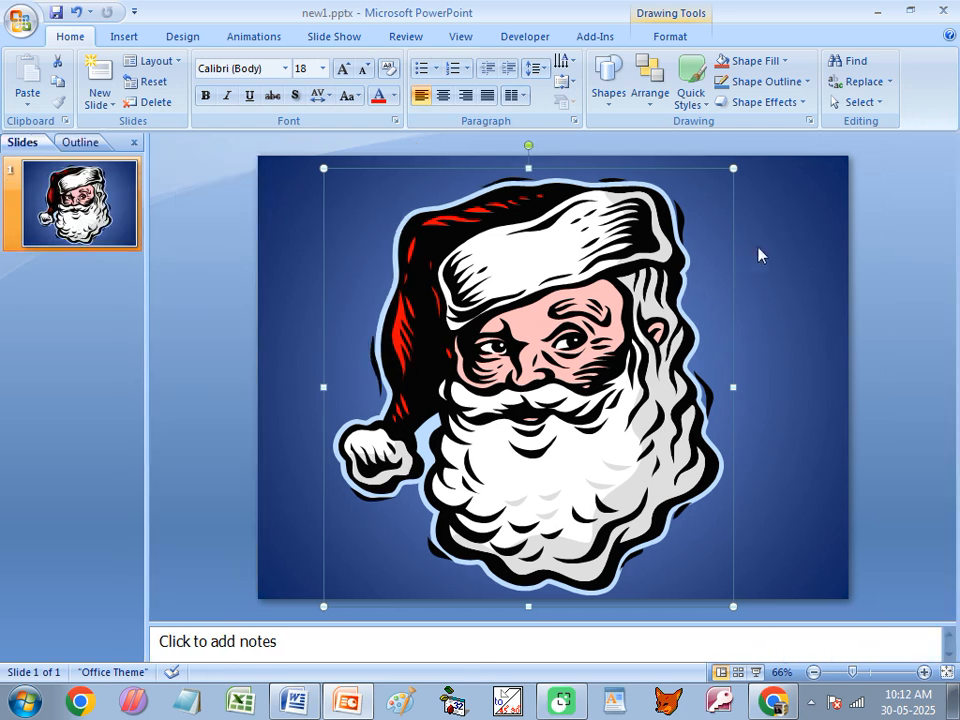
click(738, 342)
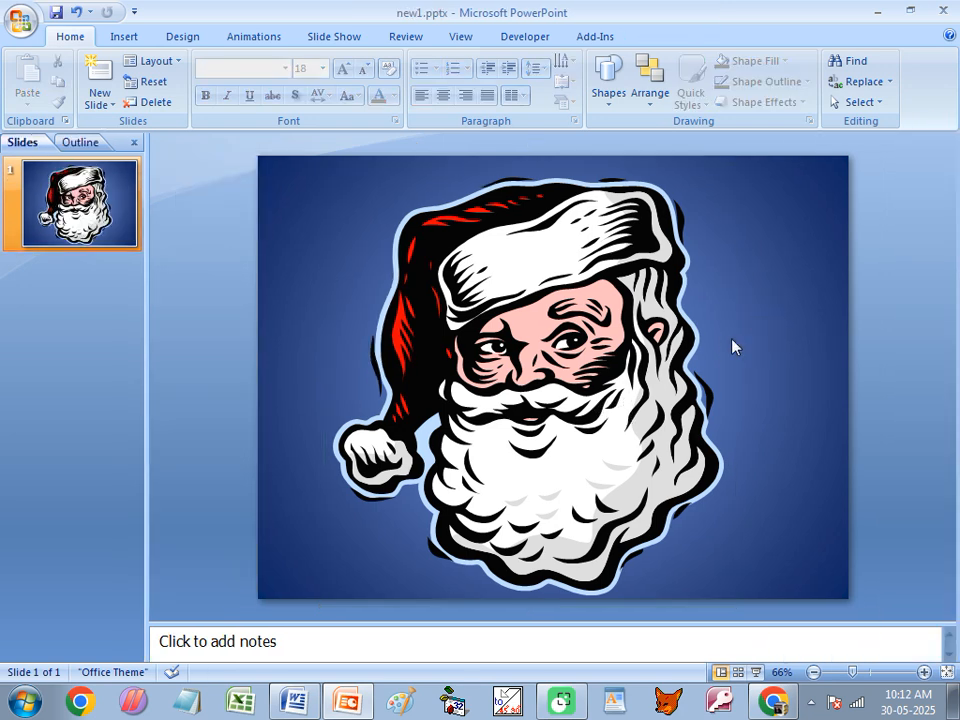
- Check that the parts around one eye can be selected individually within the converted Santa drawing
click(570, 342)
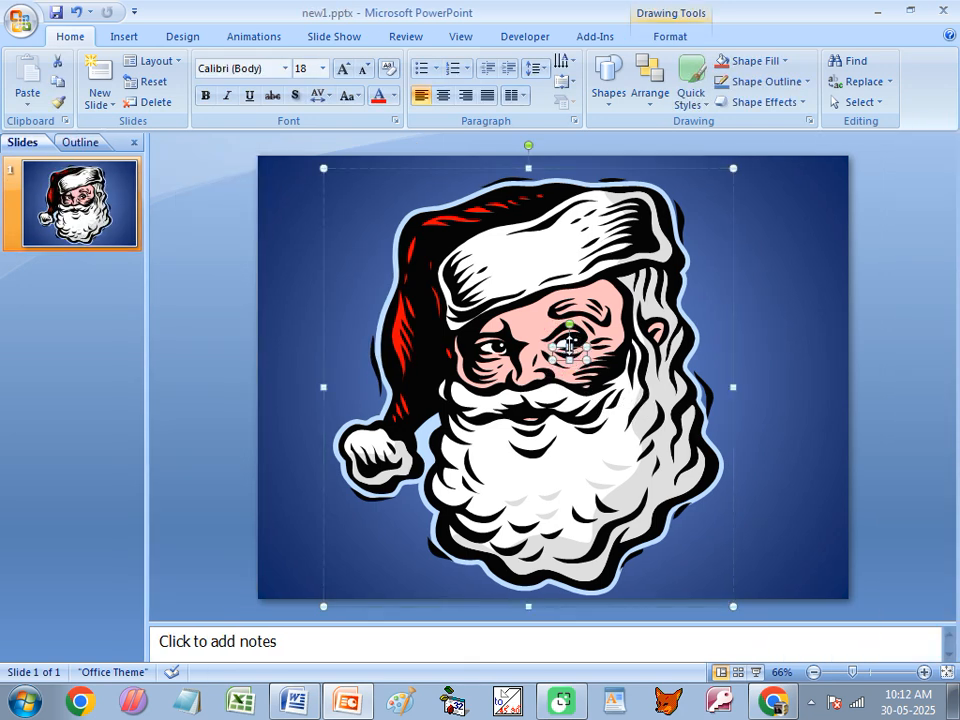
click(567, 342)
click(565, 338)
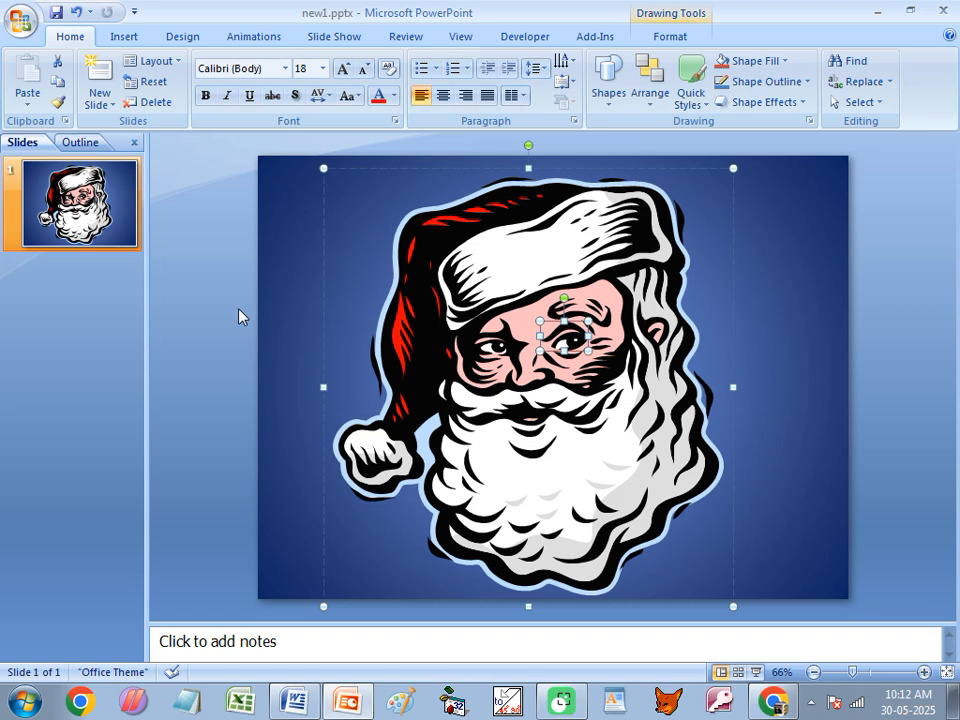
click(197, 311)
- Duplicate slide 1 and return to the original slide
click(63, 214)
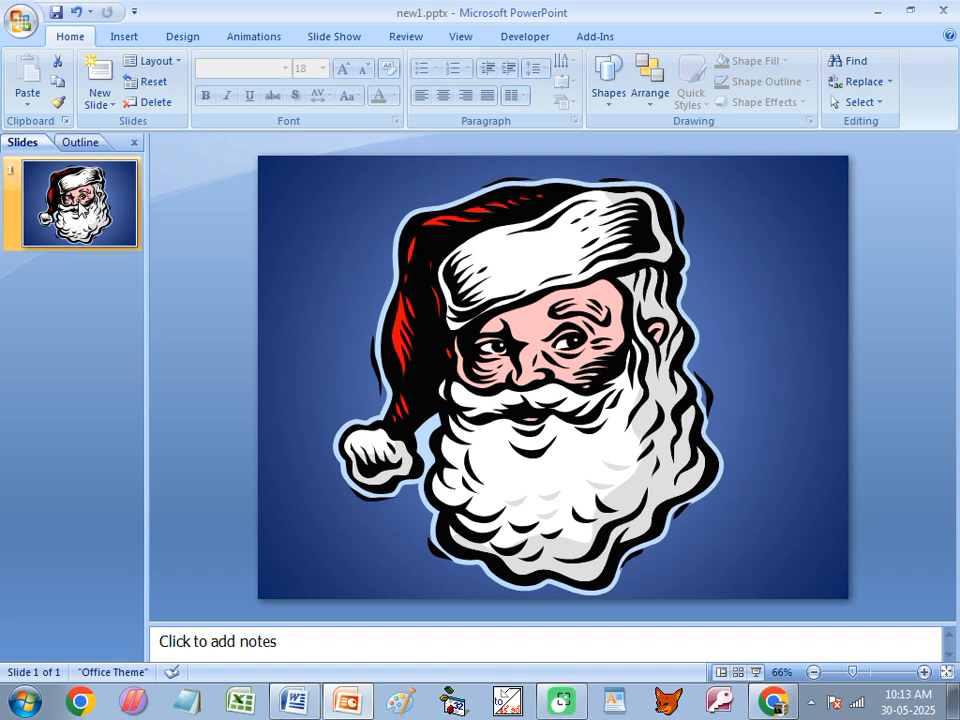
click(88, 188)
key(ctrl+d)
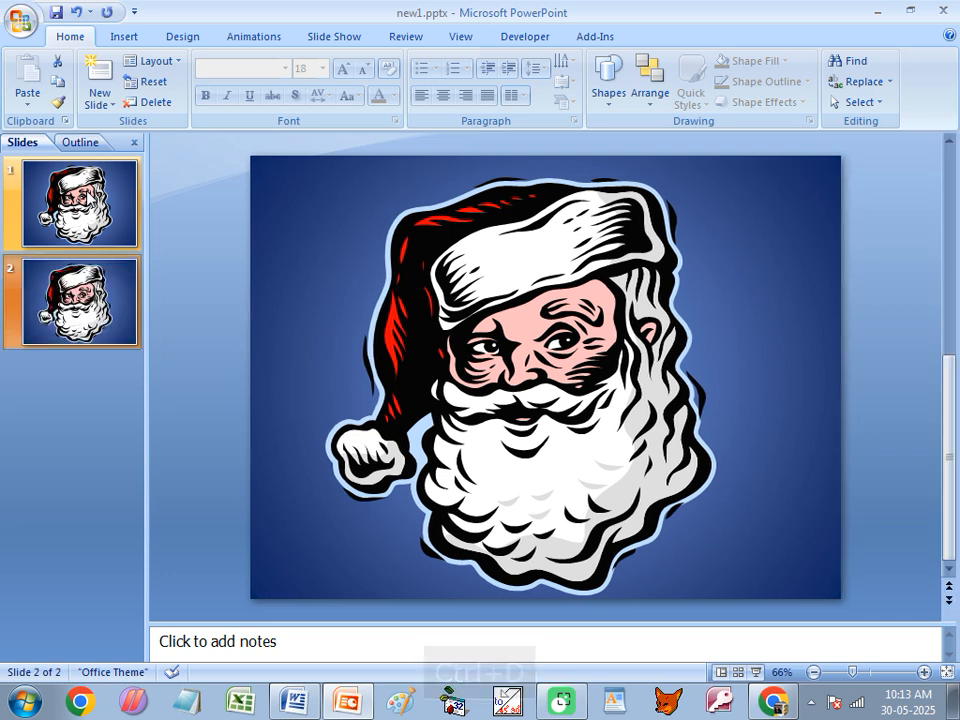
click(76, 208)
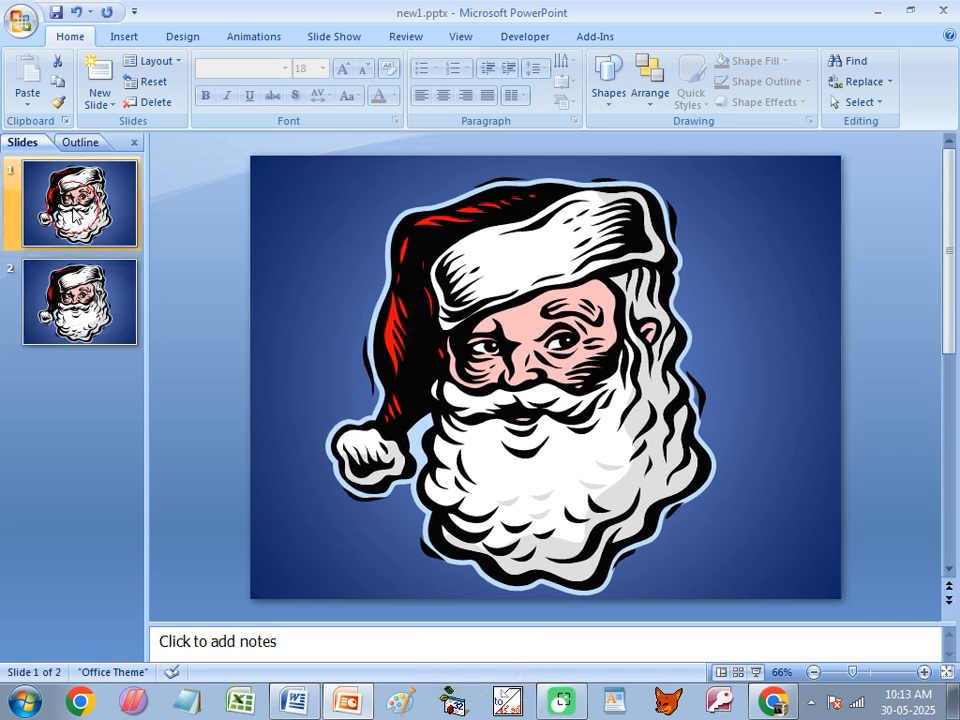
- On slide 2, select the eye outline below Santa's raised eyebrow and reduce its height slightly from the upper edge
click(78, 300)
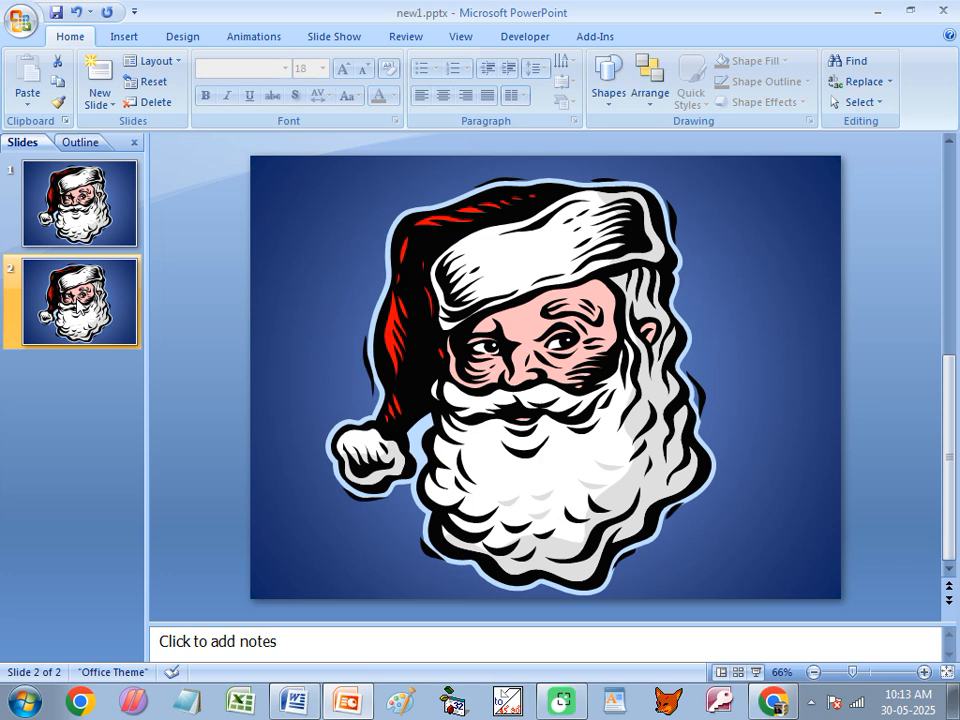
click(565, 341)
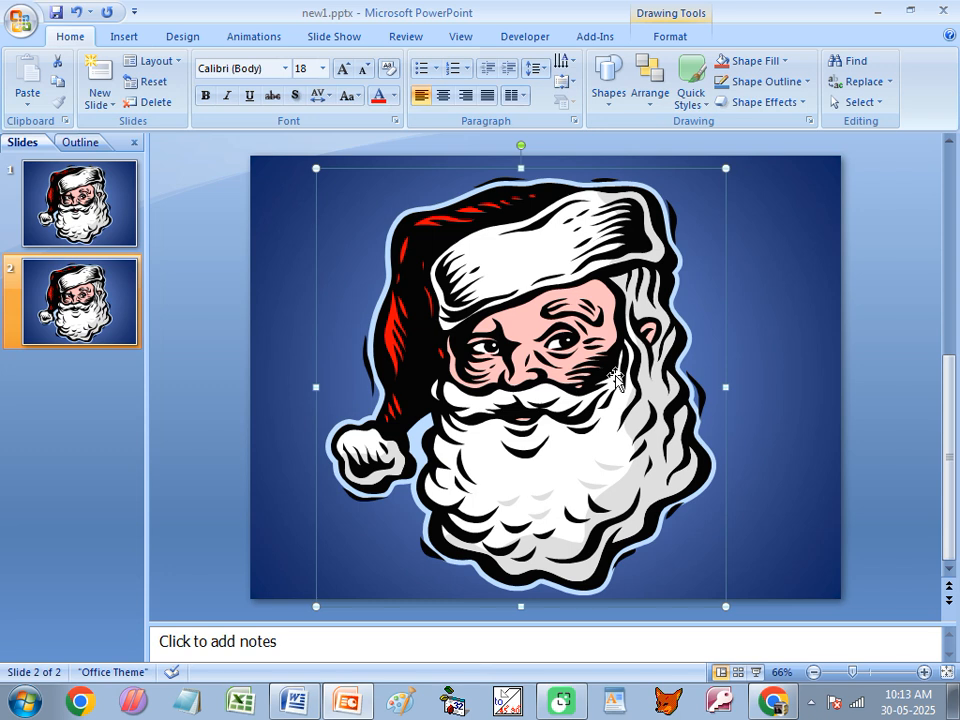
click(565, 341)
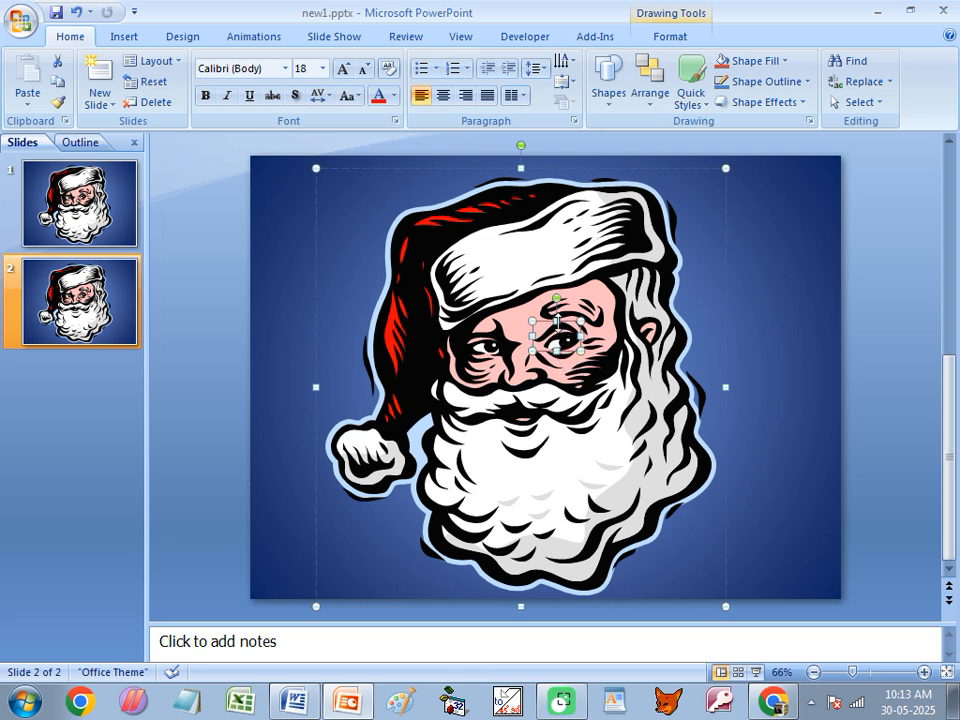
drag(557, 321, 557, 329)
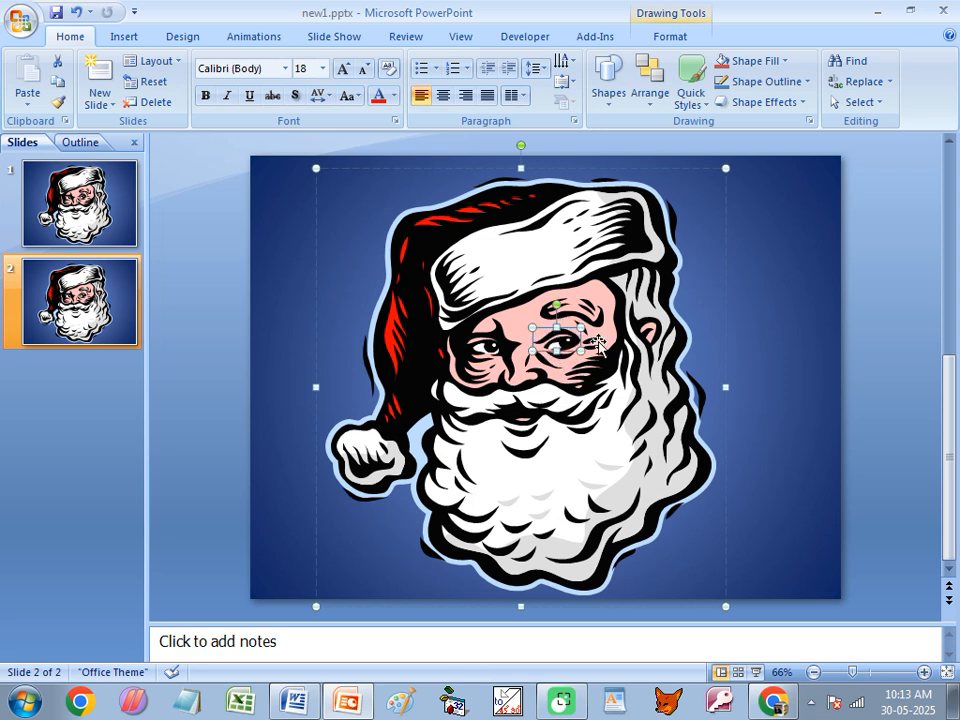
- Nudge the raised eyebrow slightly down on slide 2 and compare the slide with slide 1
click(574, 308)
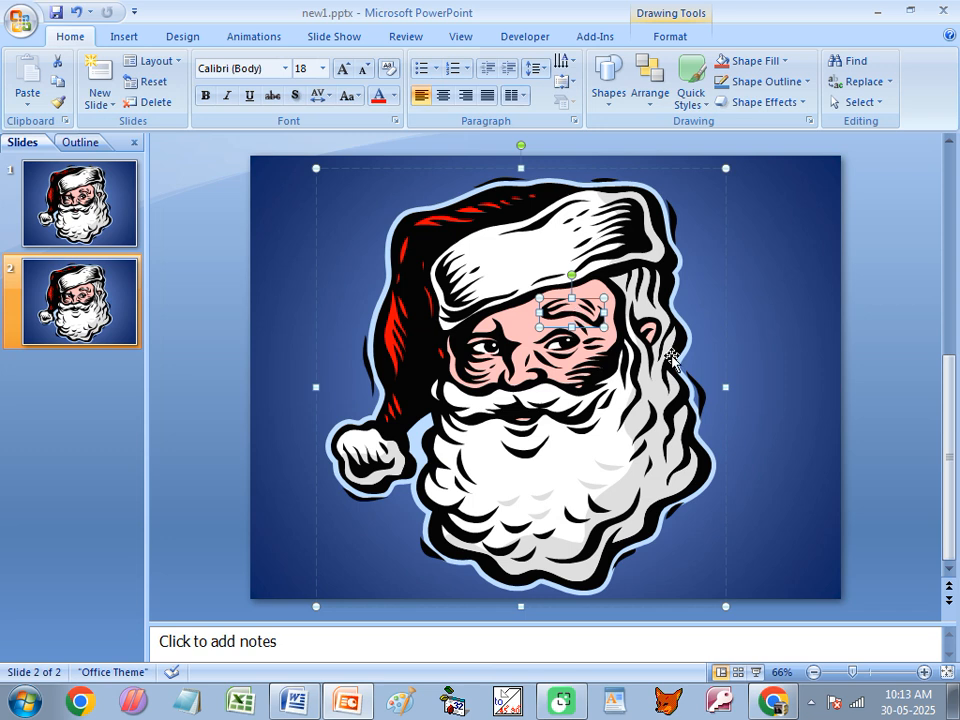
key(Down)
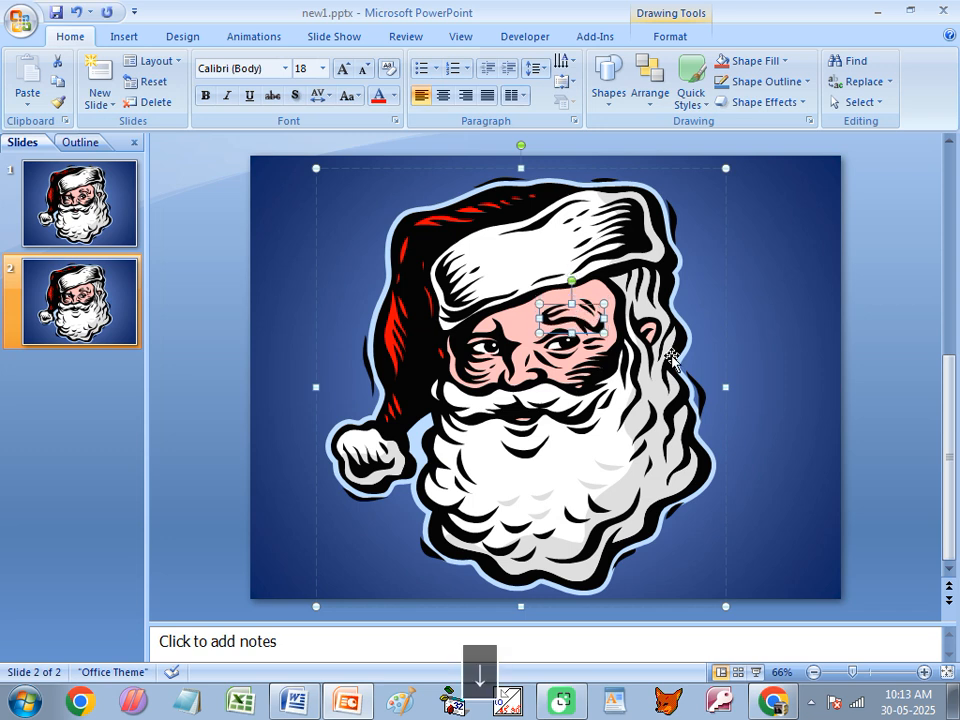
click(110, 218)
click(88, 288)
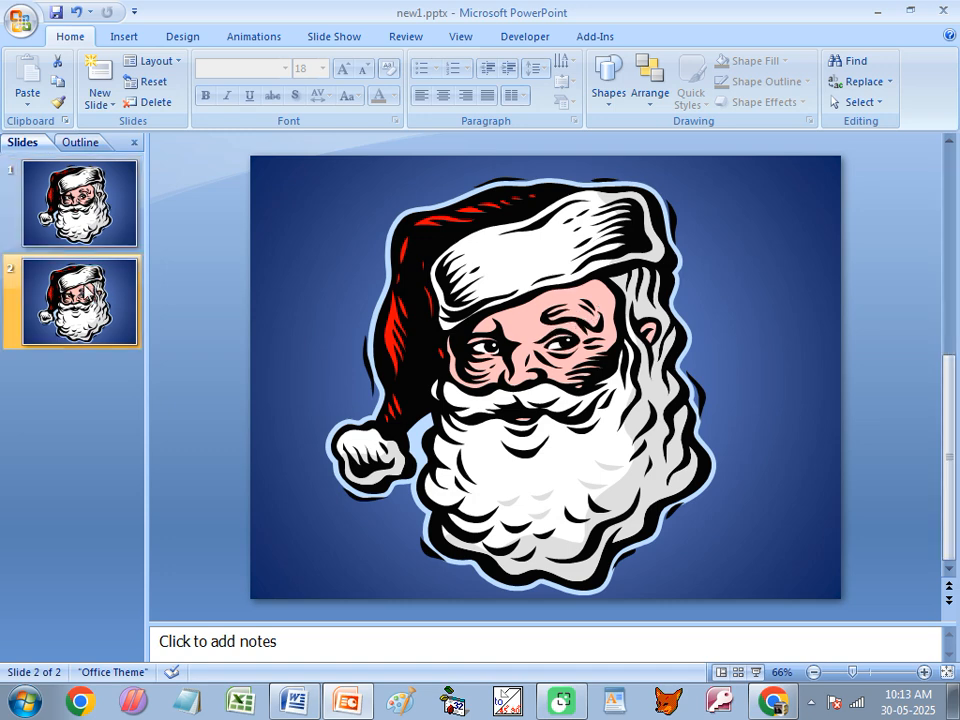
- Set slide 2's transition sound to Laser and start the slide show from the beginning
click(258, 36)
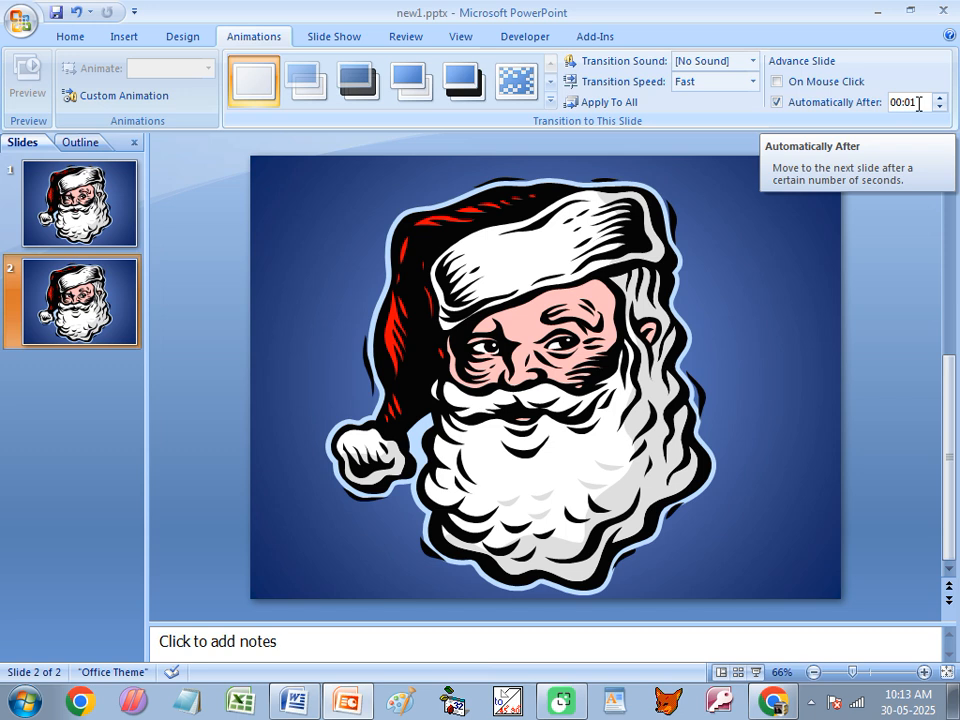
click(100, 302)
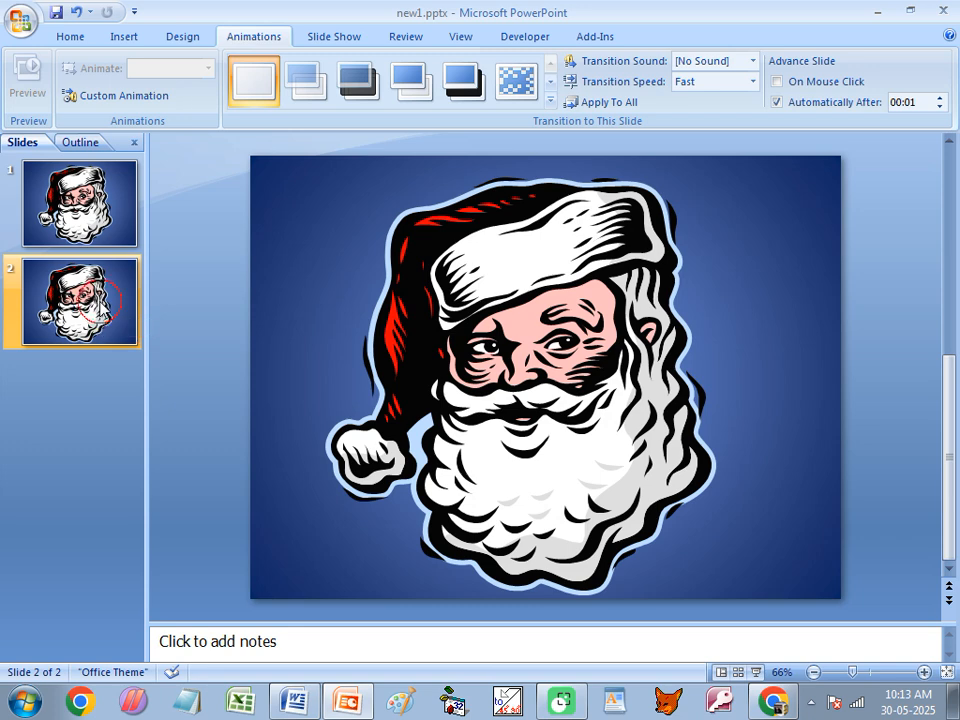
click(756, 64)
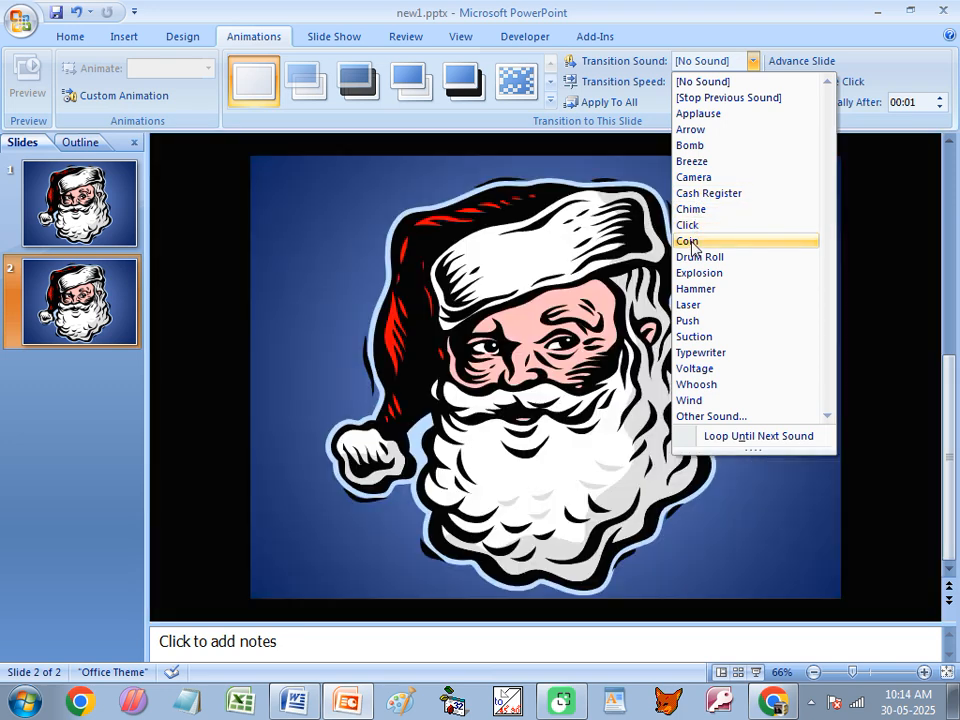
click(697, 306)
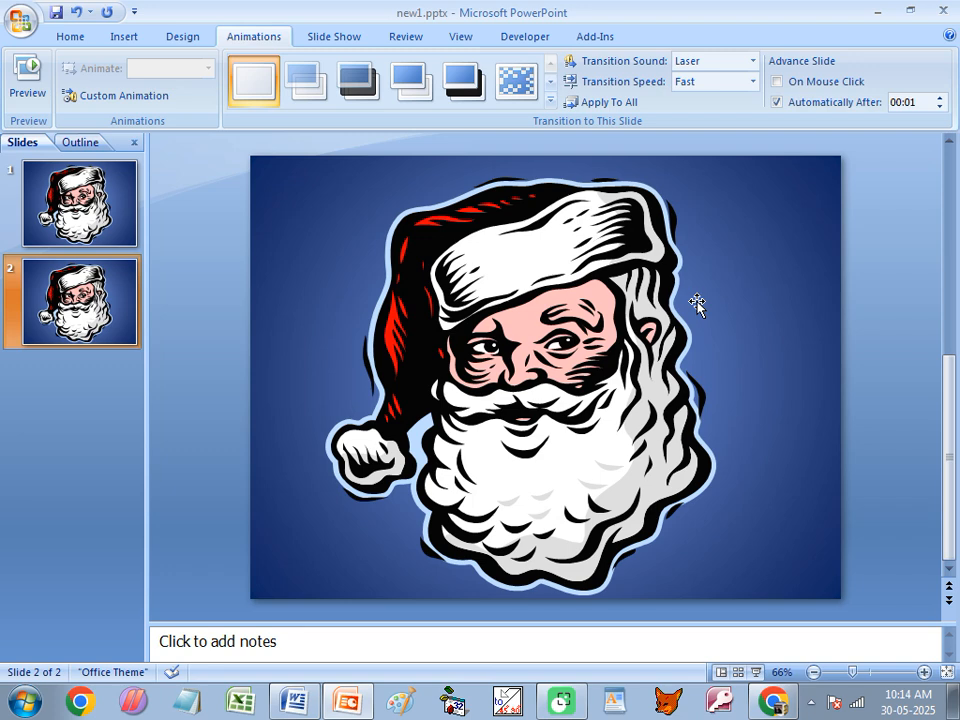
key(F5)
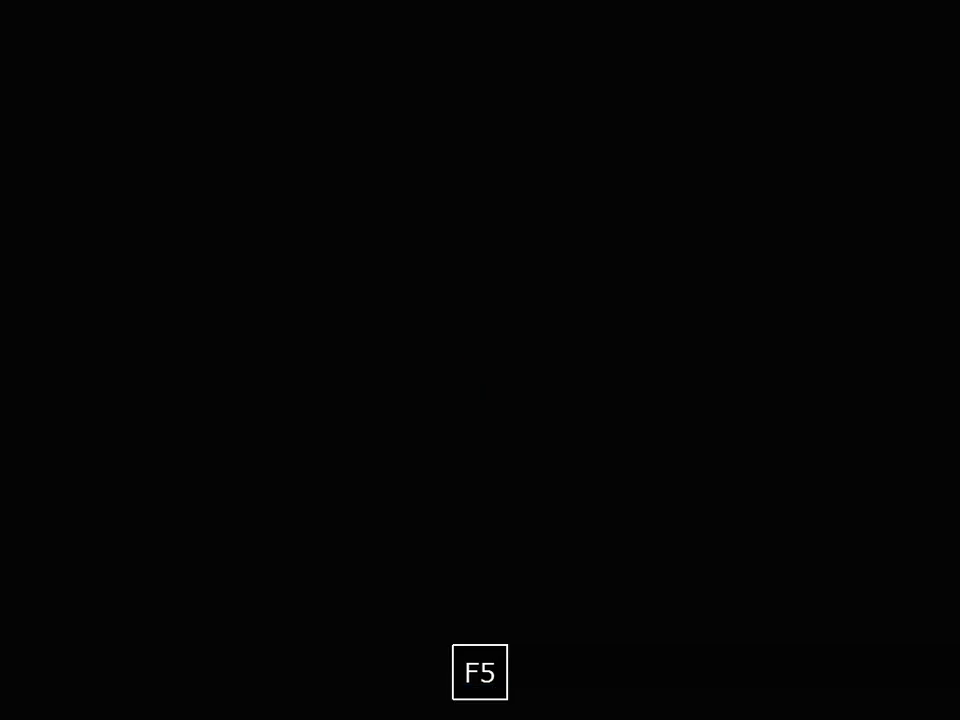